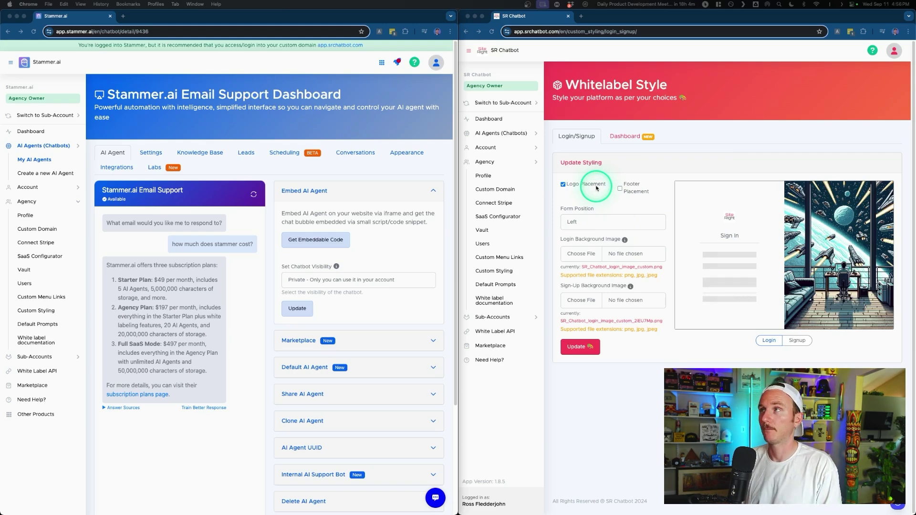
# View the agency's profile details and its custom domain settings in Stammer.ai
pyautogui.click(31, 217)
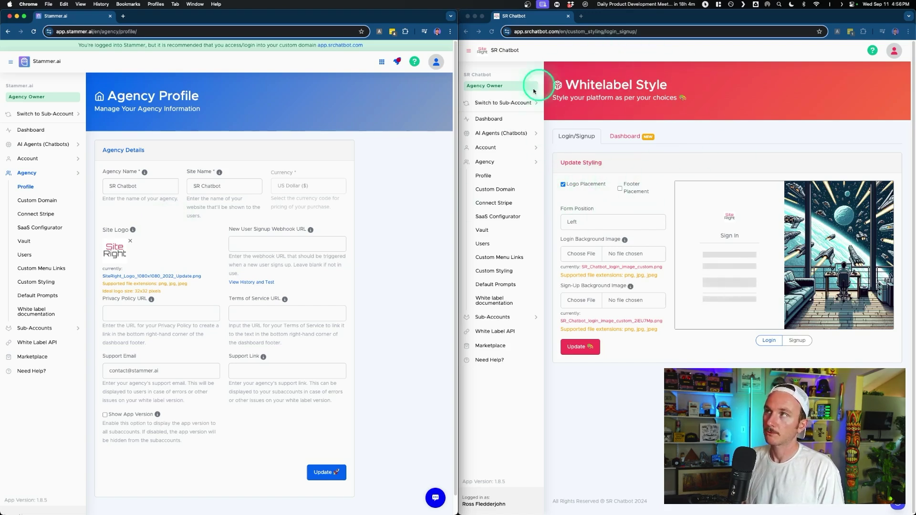
pyautogui.scroll(-1, 122, 175)
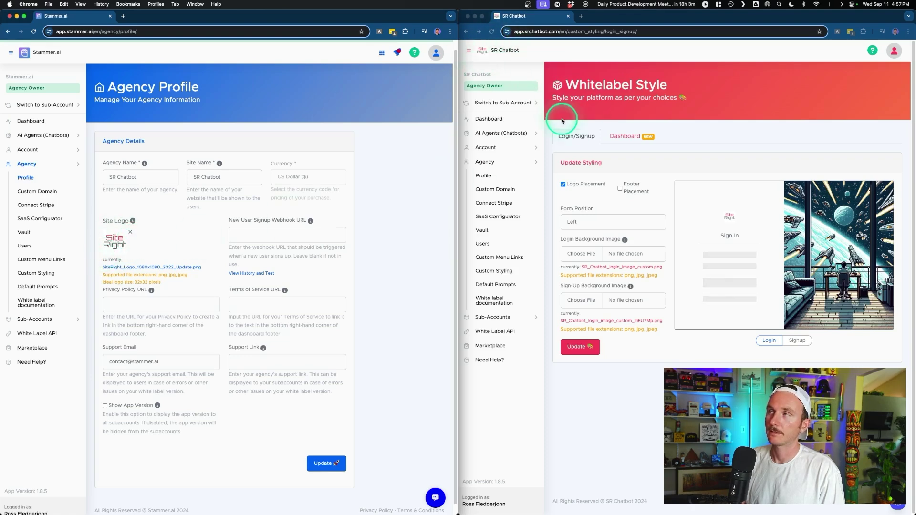
pyautogui.click(52, 203)
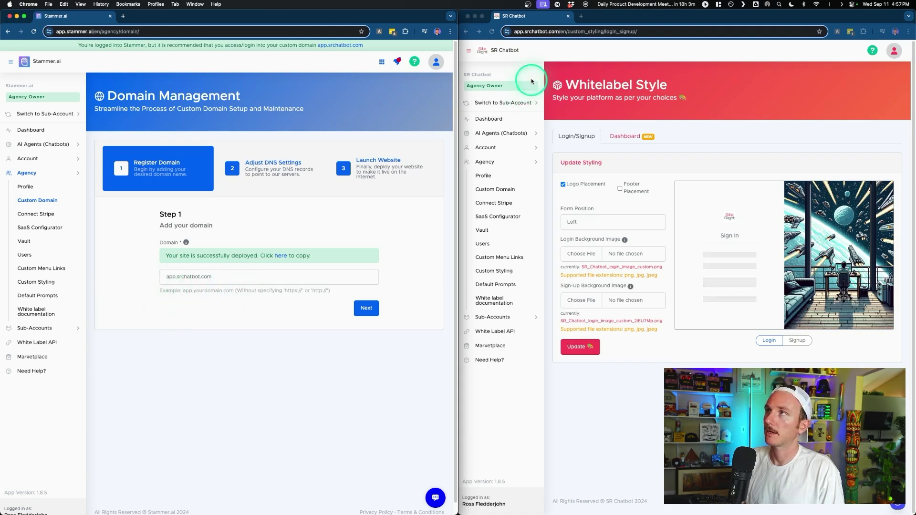
# Switch to the SR Chatbot window and open the Stammer.ai Email Support agent from the AI agents list
pyautogui.click(607, 23)
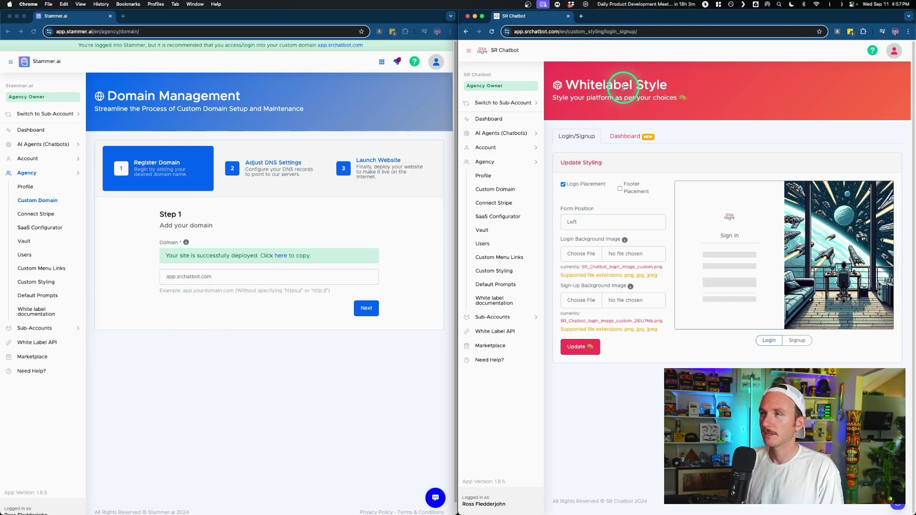
pyautogui.click(516, 136)
pyautogui.click(499, 147)
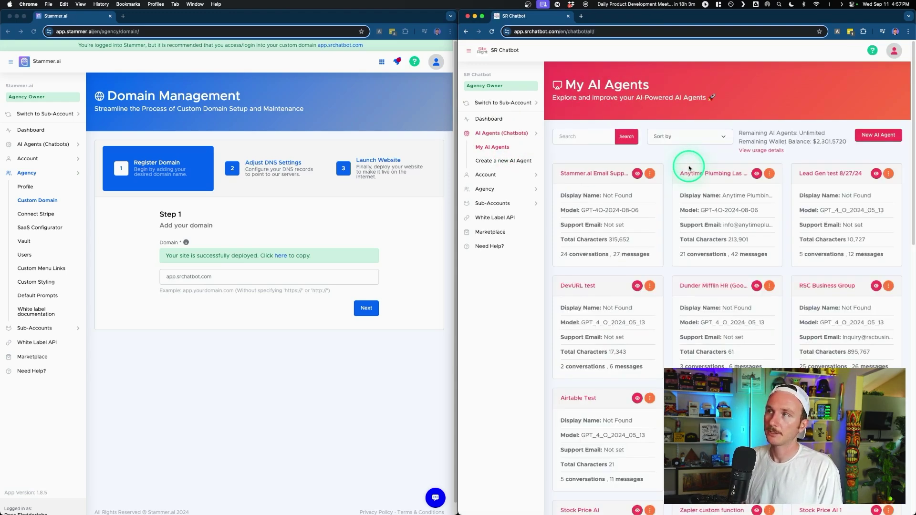
pyautogui.click(637, 173)
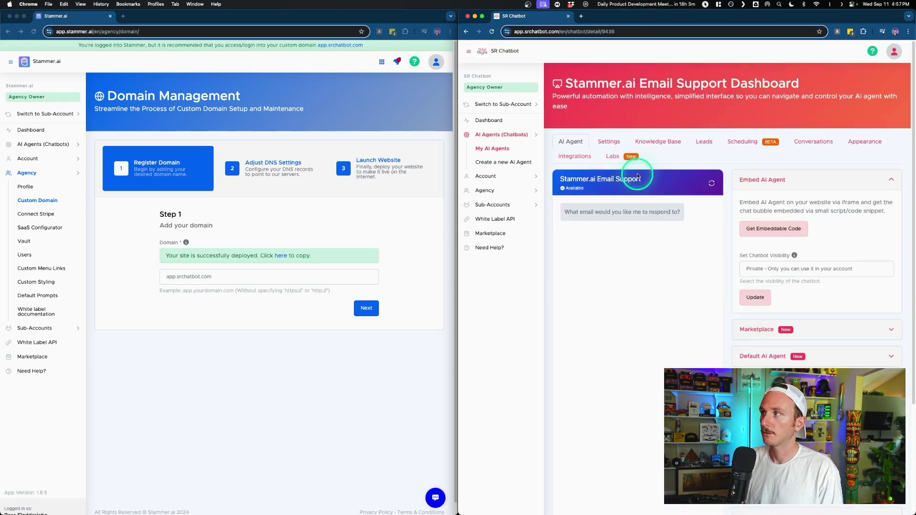
# Expand the agent's sharing section and update its chatbot visibility to "Public - Anyone can use it with this link"
pyautogui.scroll(-2, 761, 209)
pyautogui.click(773, 324)
pyautogui.scroll(-3, 773, 324)
pyautogui.click(753, 145)
pyautogui.click(772, 143)
pyautogui.click(758, 177)
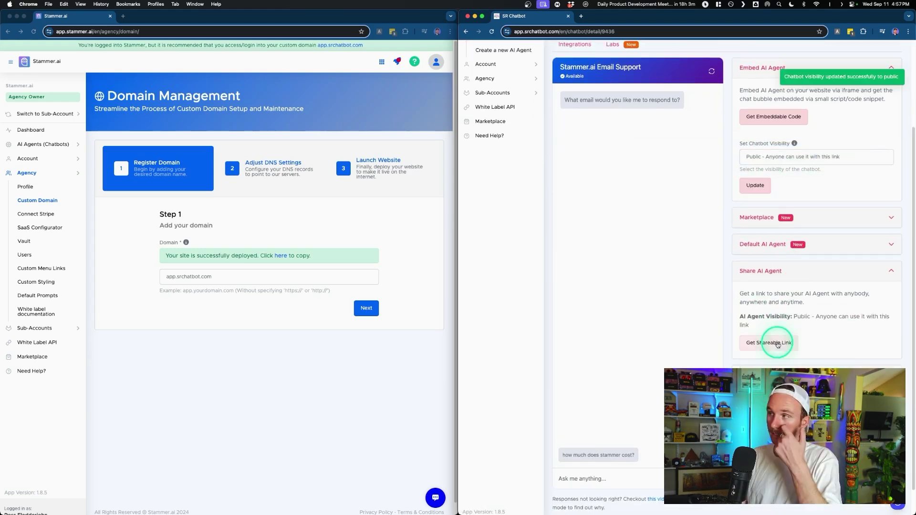
# Get the agent's shareable link, highlight its white-label domain for comparison with the registered domain, and dismiss the link dialog
pyautogui.click(777, 343)
pyautogui.moveTo(626, 104); pyautogui.dragTo(718, 105)
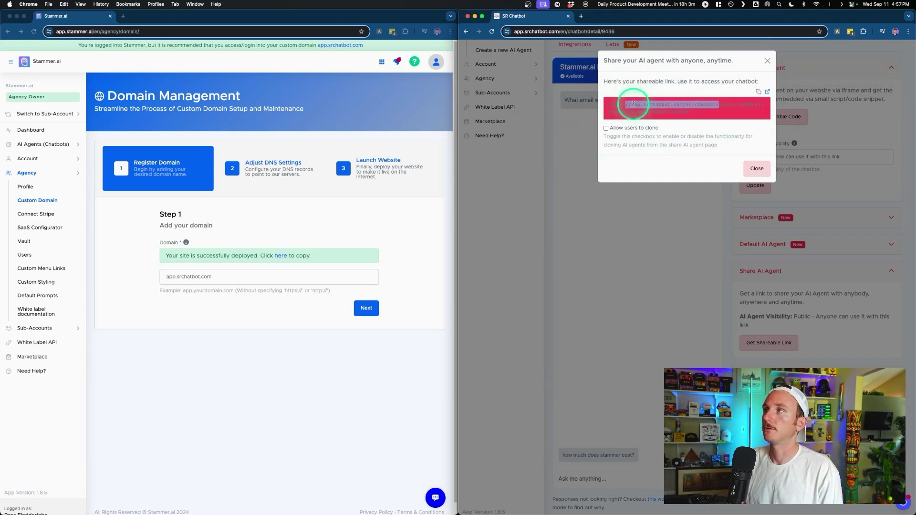
pyautogui.click(132, 278)
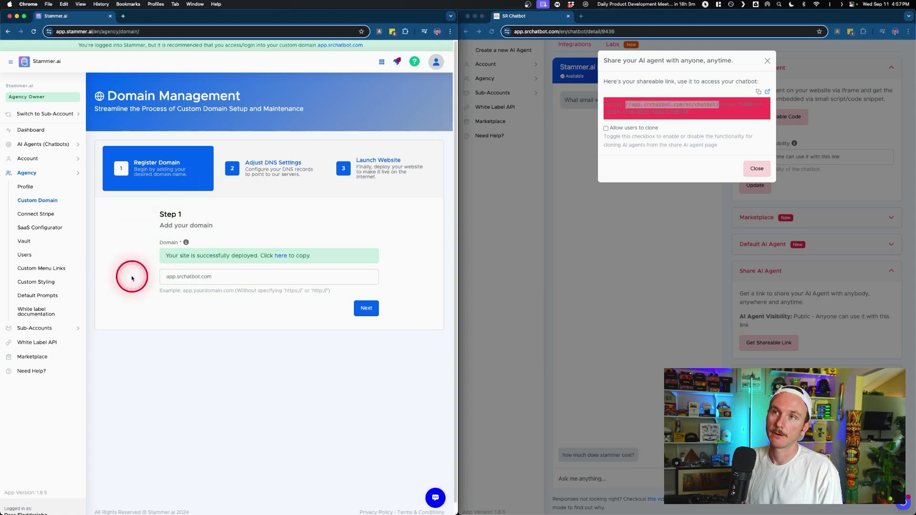
pyautogui.click(613, 247)
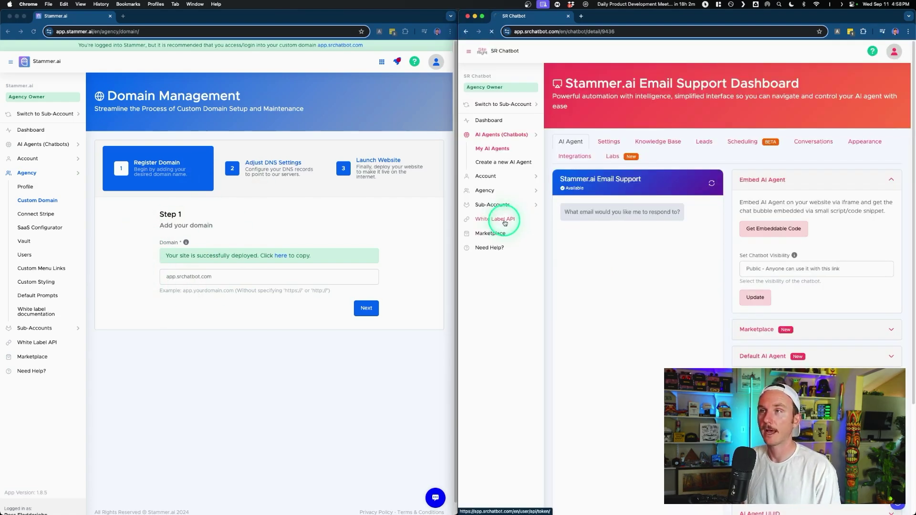
# Open the Message AI Agent page of the white label API documentation and highlight the API endpoint URL
pyautogui.click(504, 223)
pyautogui.click(775, 234)
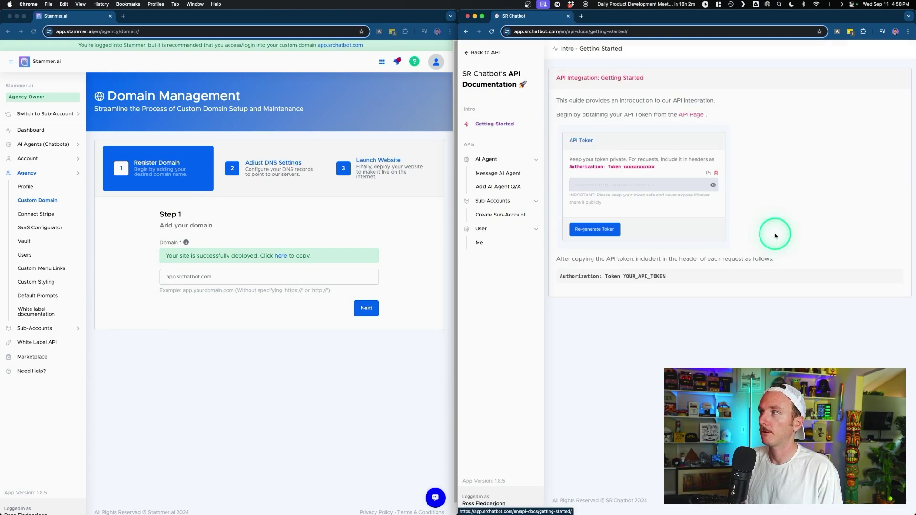
pyautogui.click(508, 174)
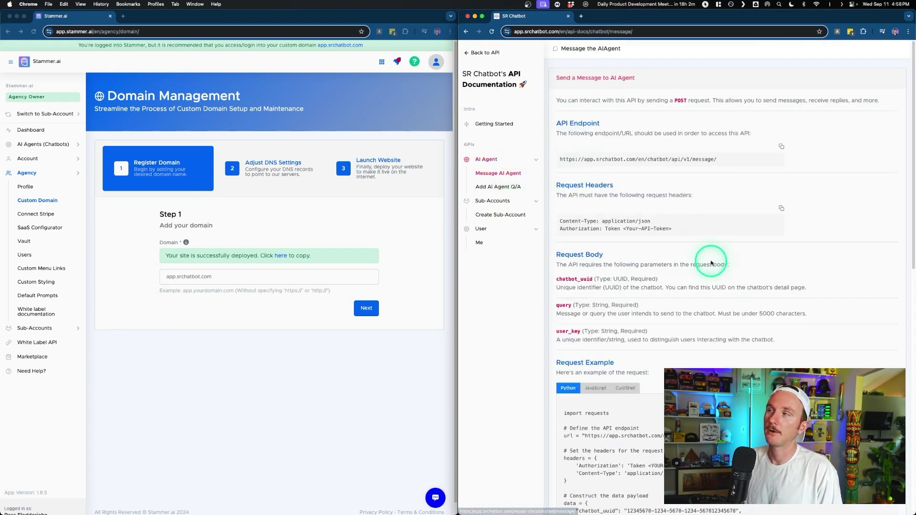
pyautogui.moveTo(558, 160); pyautogui.dragTo(740, 160)
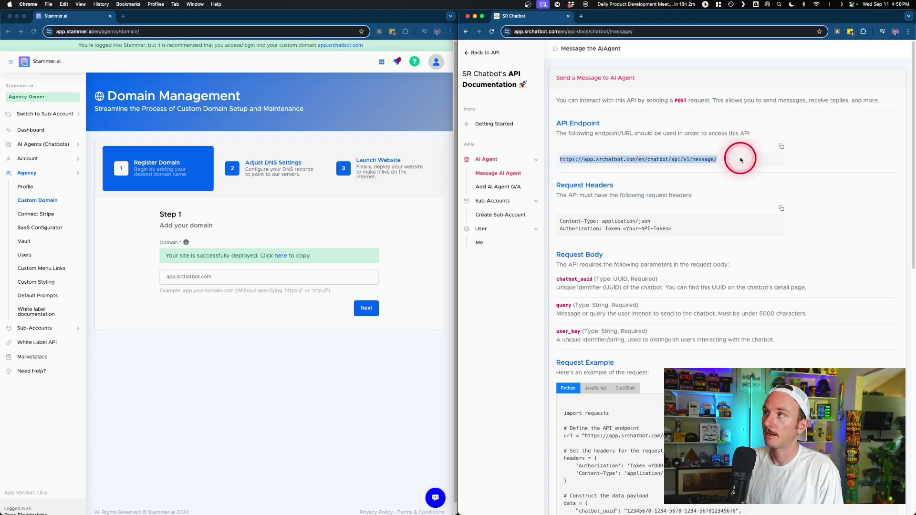
pyautogui.click(633, 129)
# Highlight the endpoint URL in the Python request example and return to the API token page
pyautogui.scroll(-5, 651, 179)
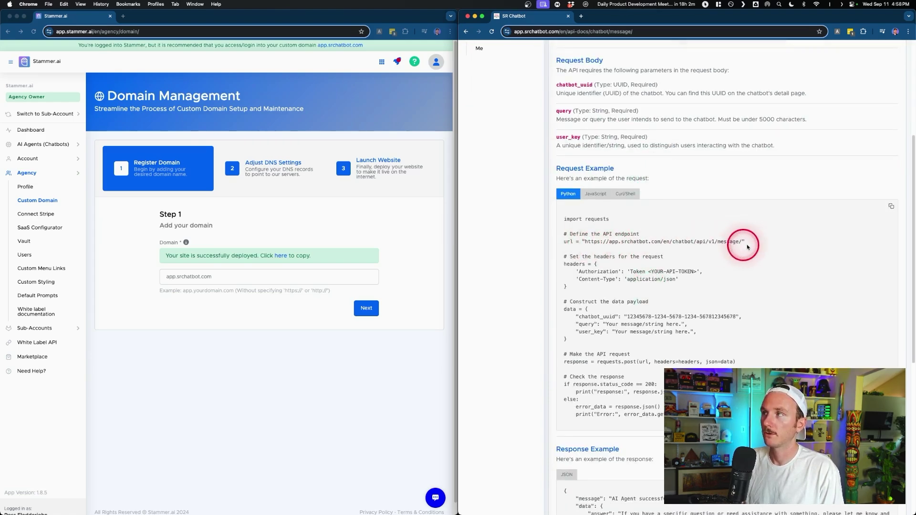
pyautogui.moveTo(748, 241); pyautogui.dragTo(574, 242)
pyautogui.click(598, 269)
pyautogui.scroll(5, 603, 267)
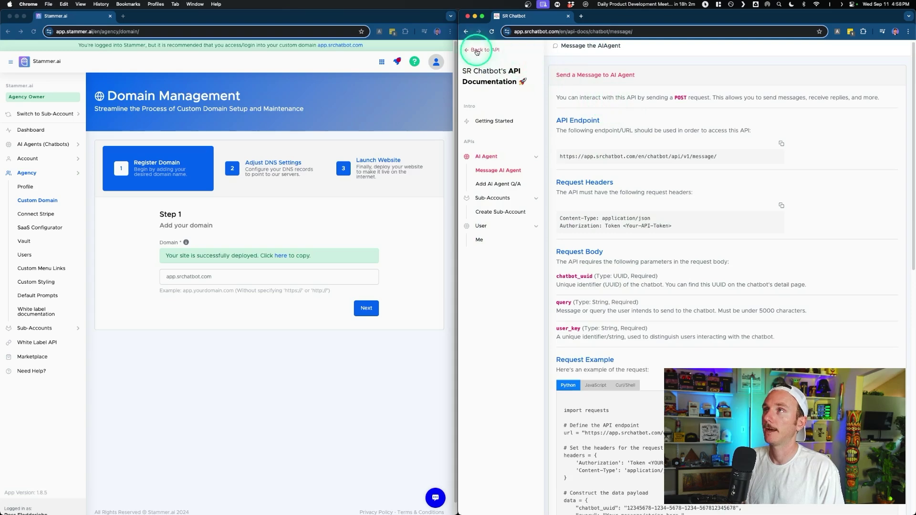
pyautogui.click(482, 49)
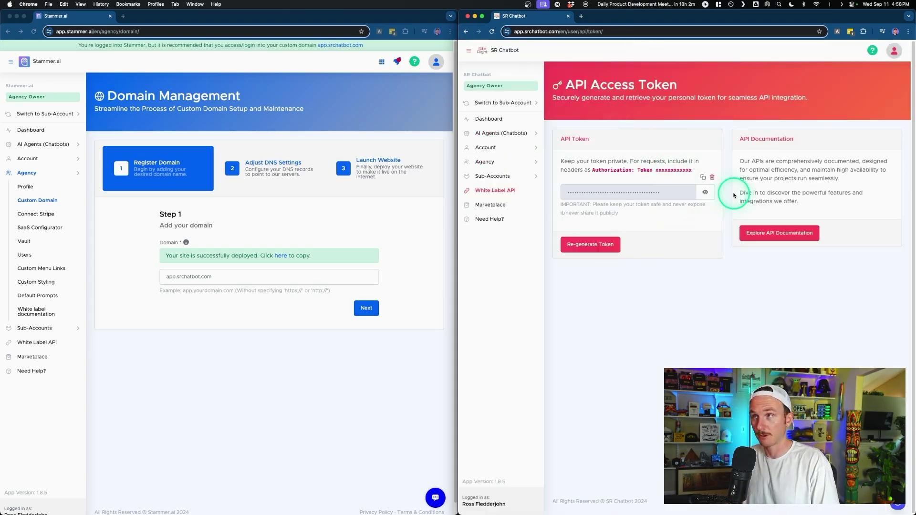
# View the agency's custom menu links and custom styling pages in the Stammer.ai window
pyautogui.click(54, 270)
pyautogui.click(54, 270)
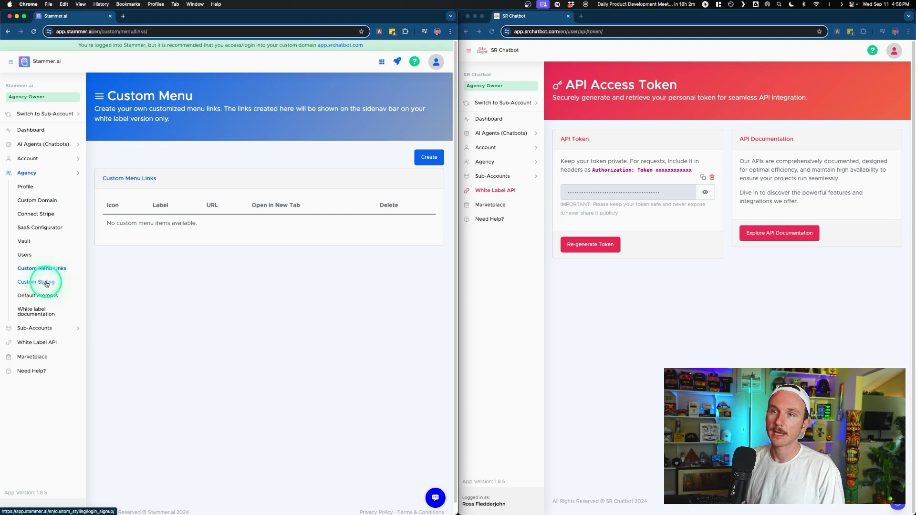
pyautogui.click(46, 284)
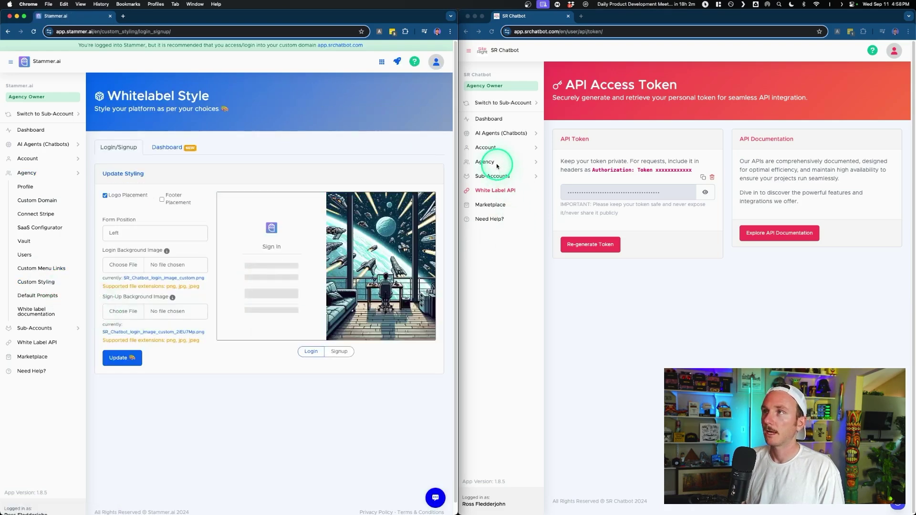
# Open the agency's custom styling page in the SR Chatbot window
pyautogui.click(504, 135)
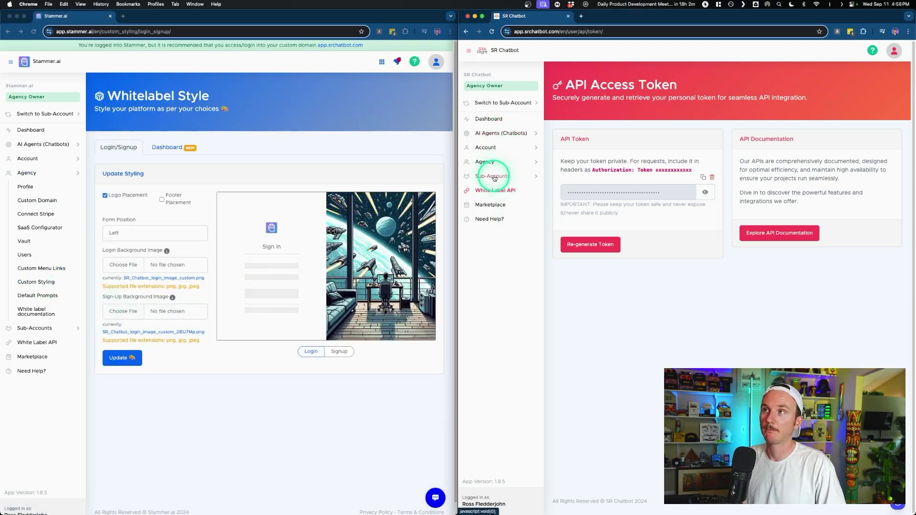
pyautogui.click(485, 161)
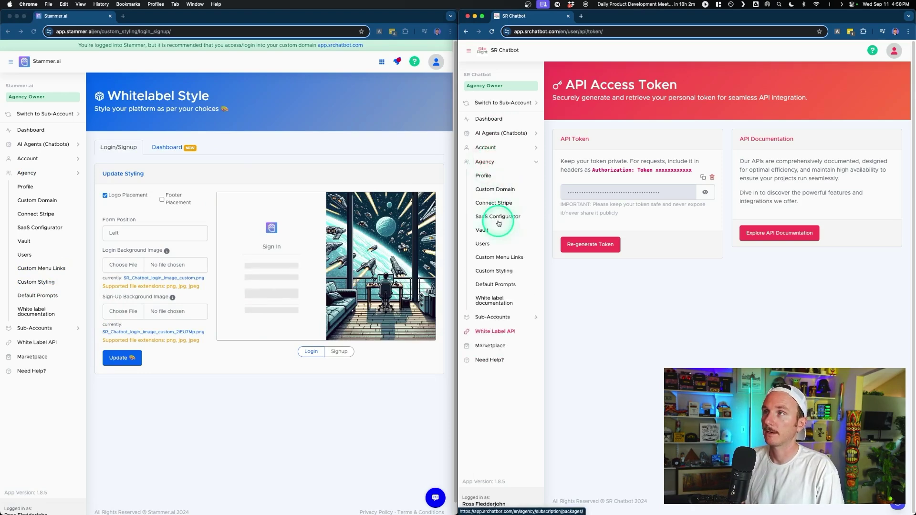
pyautogui.click(493, 270)
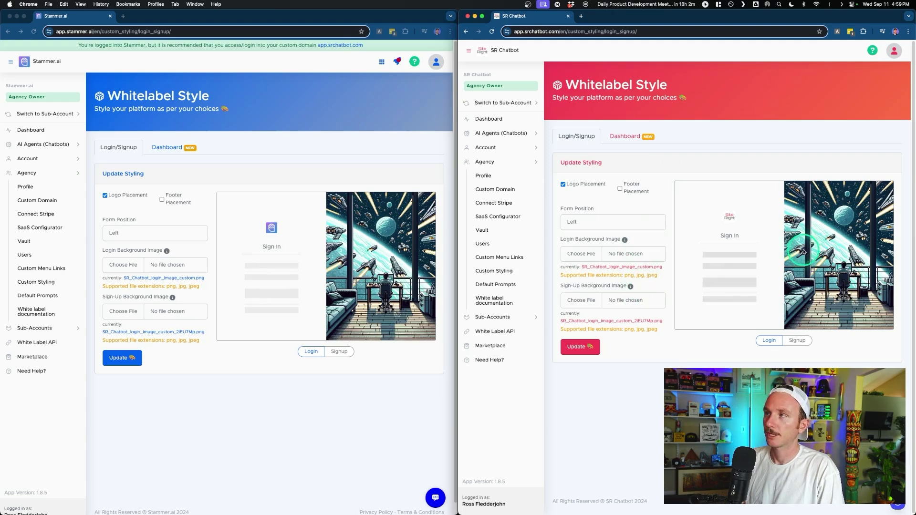
# Apply the SeaFoam color theme in the dashboard styling and switch it back to Sunset
pyautogui.click(624, 138)
pyautogui.click(732, 138)
pyautogui.click(594, 196)
pyautogui.click(590, 190)
pyautogui.click(591, 190)
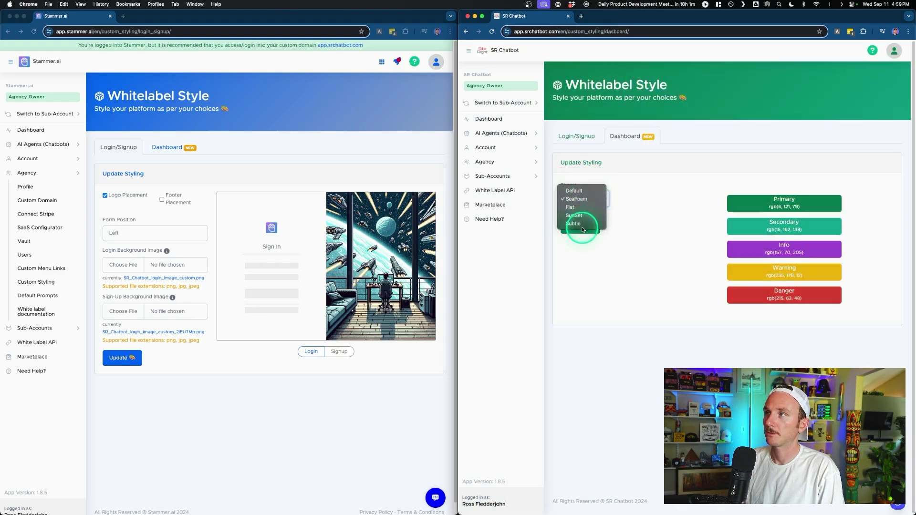
pyautogui.click(574, 206)
# Switch from the agency to the SiteRight sub-account and view its dashboard
pyautogui.click(516, 102)
pyautogui.click(571, 75)
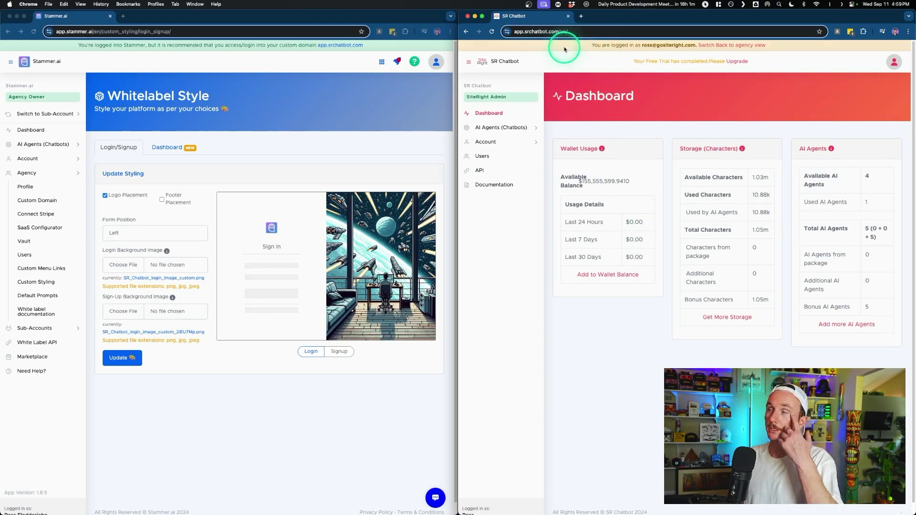
pyautogui.click(726, 47)
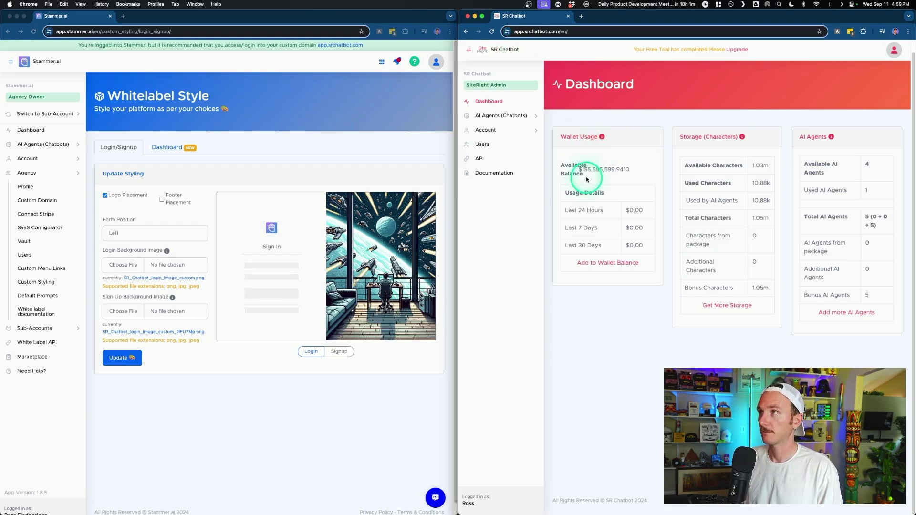
# Open the Message AI Agent API documentation from the sub-account and highlight its endpoint URL
pyautogui.click(481, 158)
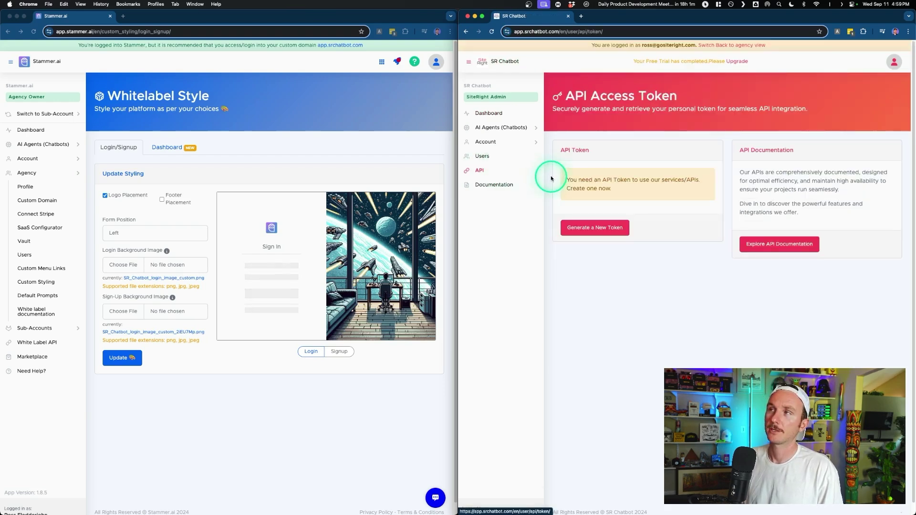
pyautogui.click(787, 245)
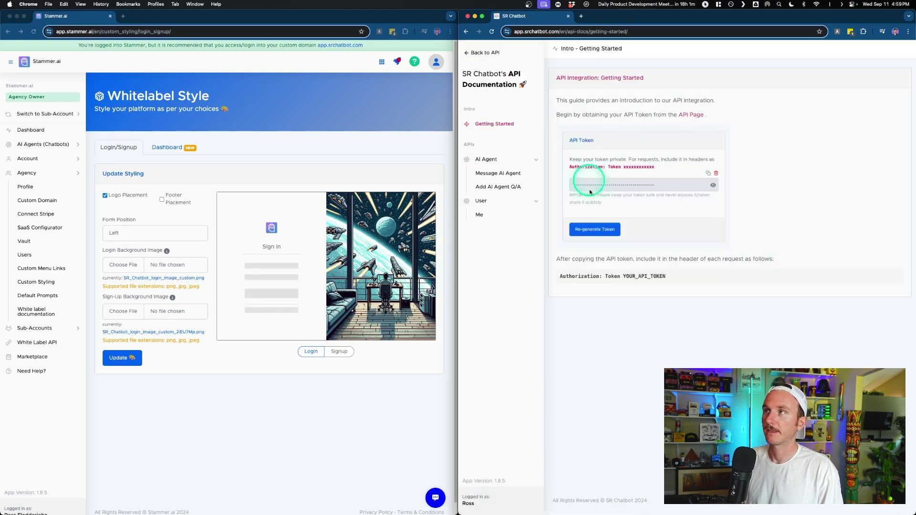
pyautogui.click(507, 173)
pyautogui.moveTo(578, 159); pyautogui.dragTo(674, 157)
pyautogui.click(693, 159)
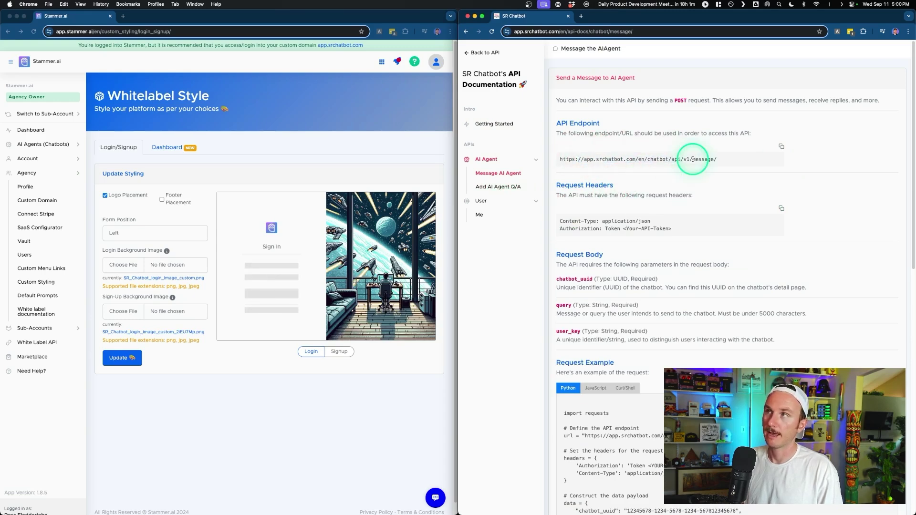
# Return SR Chatbot from the sub-account to the agency view, and open the dashboard in the Stammer.ai window
pyautogui.press('super+bracketleft')
pyautogui.click(746, 48)
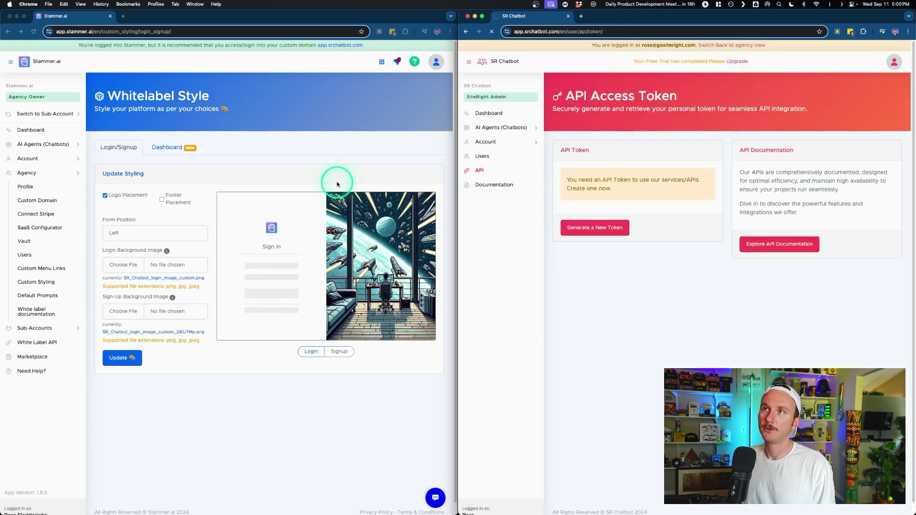
pyautogui.click(322, 127)
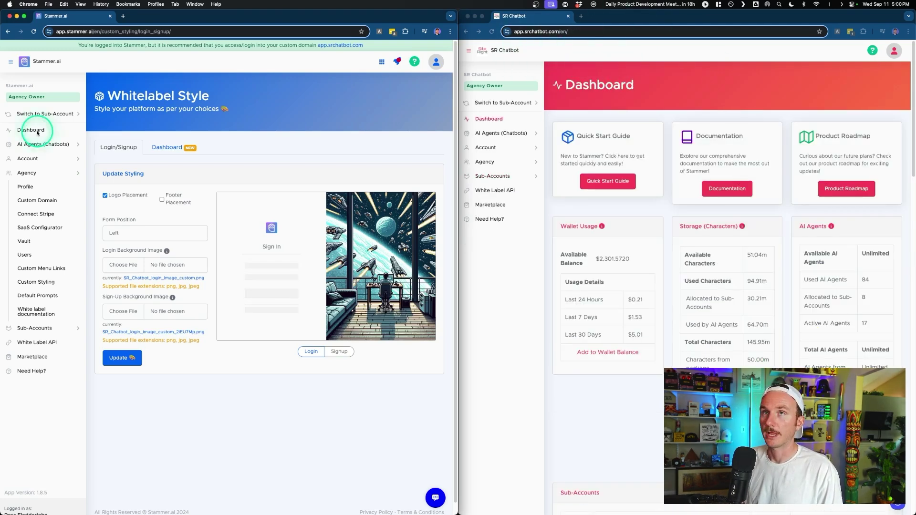
pyautogui.click(34, 131)
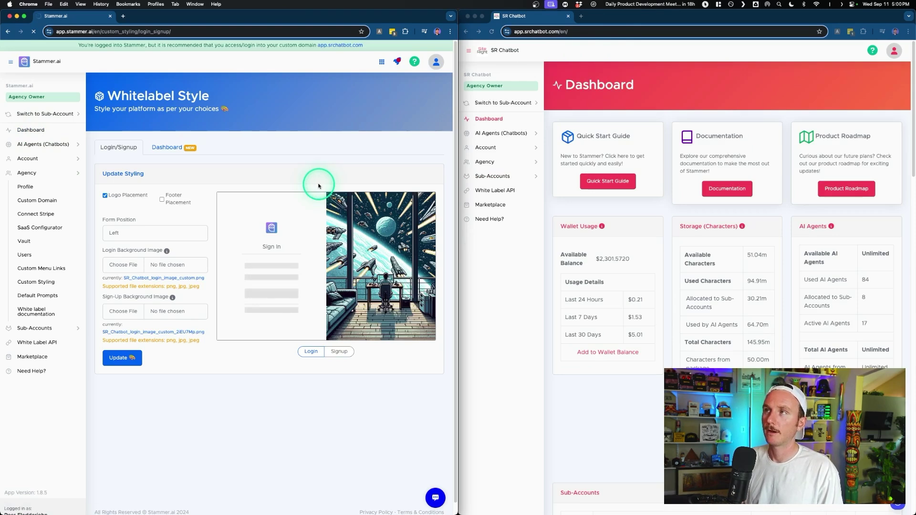